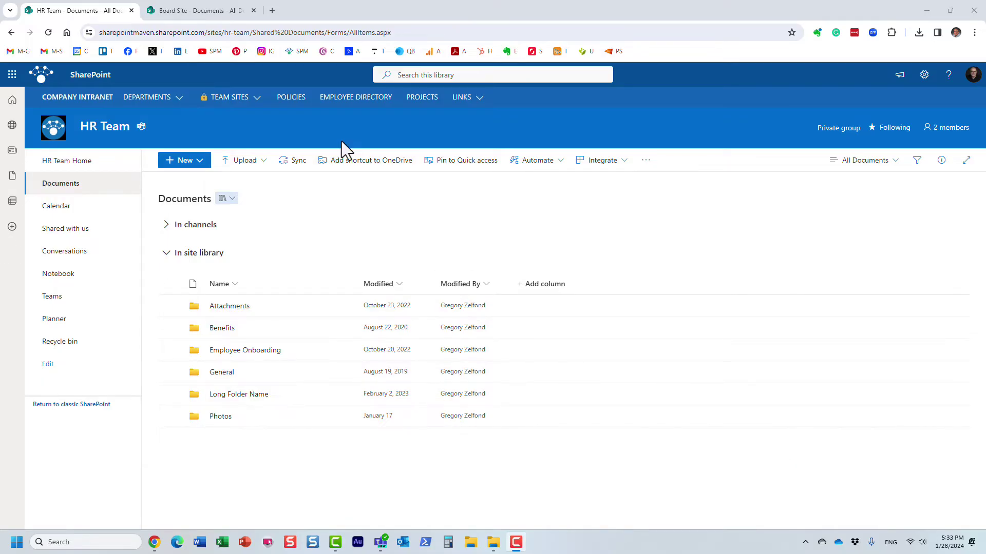
Step: Sync the HR Team Documents library and view its six synced folders in File Explorer
{"action": "left_click", "coordinate": [299, 171]}
{"action": "left_click", "coordinate": [299, 171]}
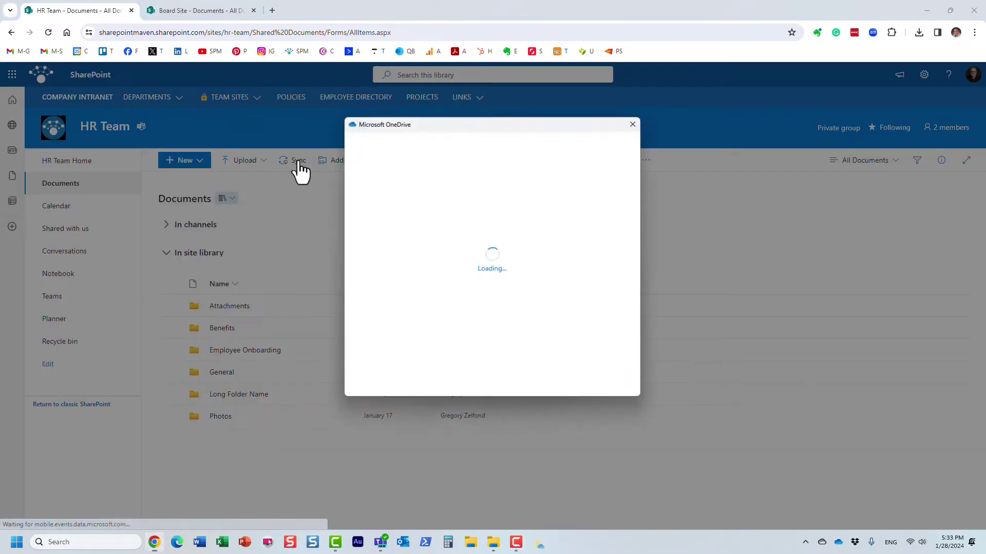
{"action": "left_click", "coordinate": [564, 246]}
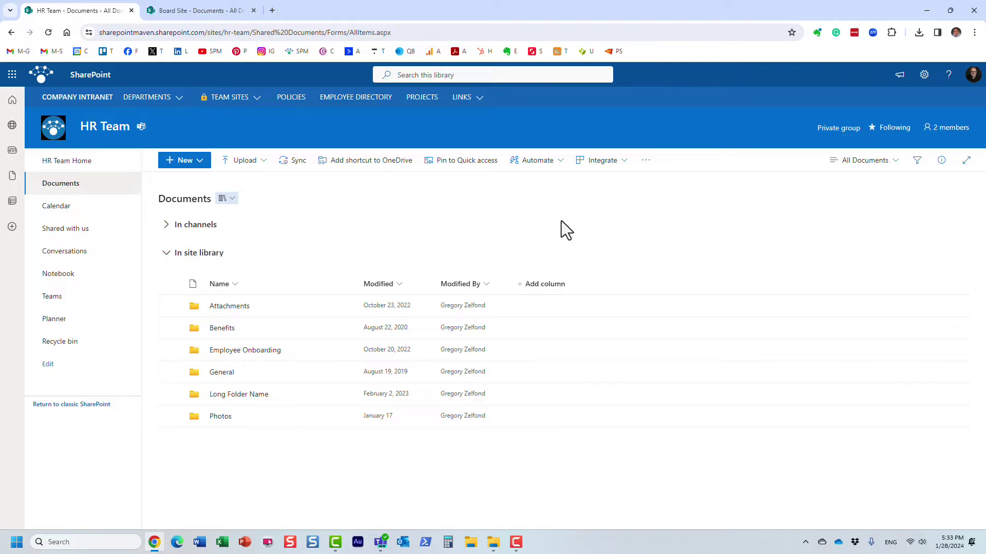
{"action": "left_click", "coordinate": [494, 543]}
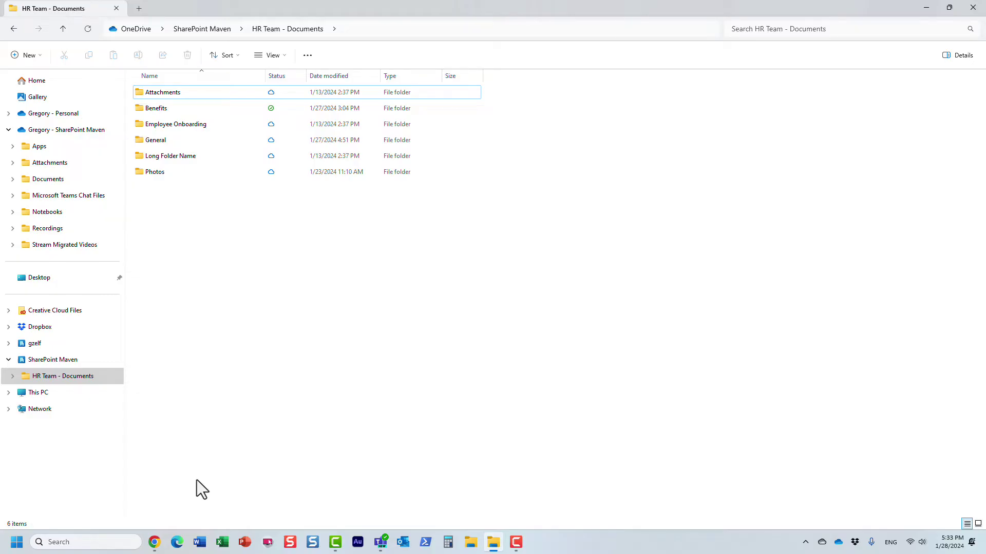
Step: Go back to the HR Team Documents library page in Chrome after reviewing the six folders
{"action": "left_click", "coordinate": [154, 542]}
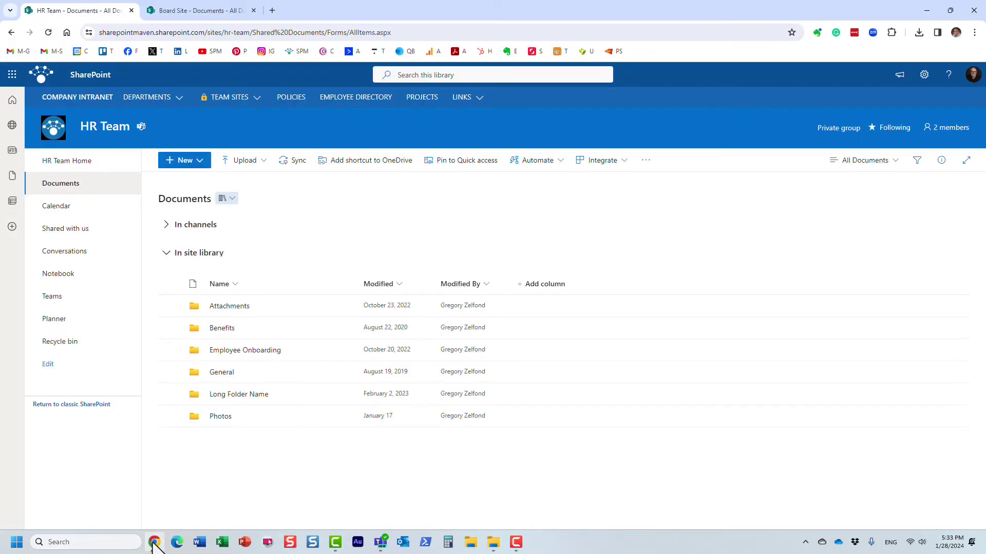
Step: On the Board Site tab, sync the Bank Statements folder holding Invoices and Test subfolders
{"action": "left_click", "coordinate": [226, 11]}
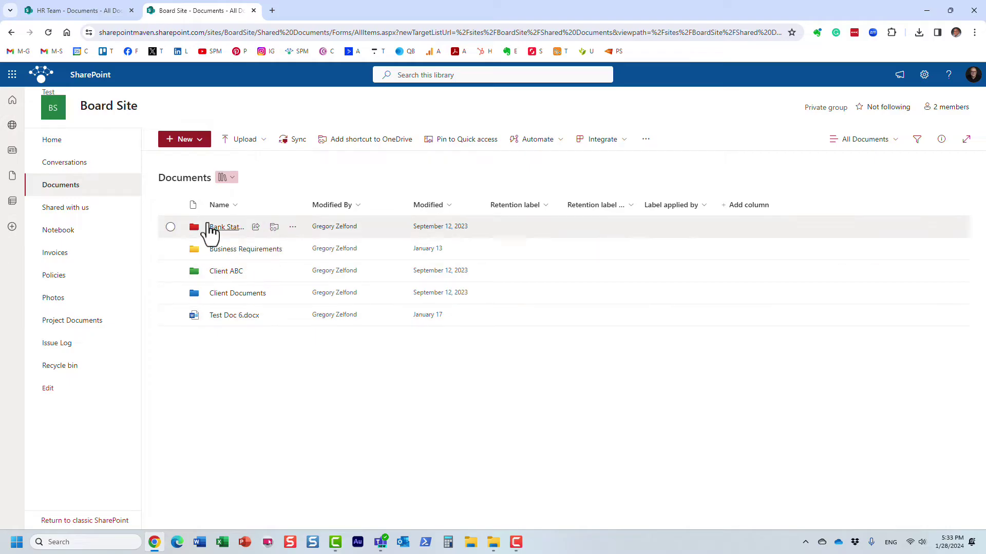
{"action": "left_click", "coordinate": [220, 230]}
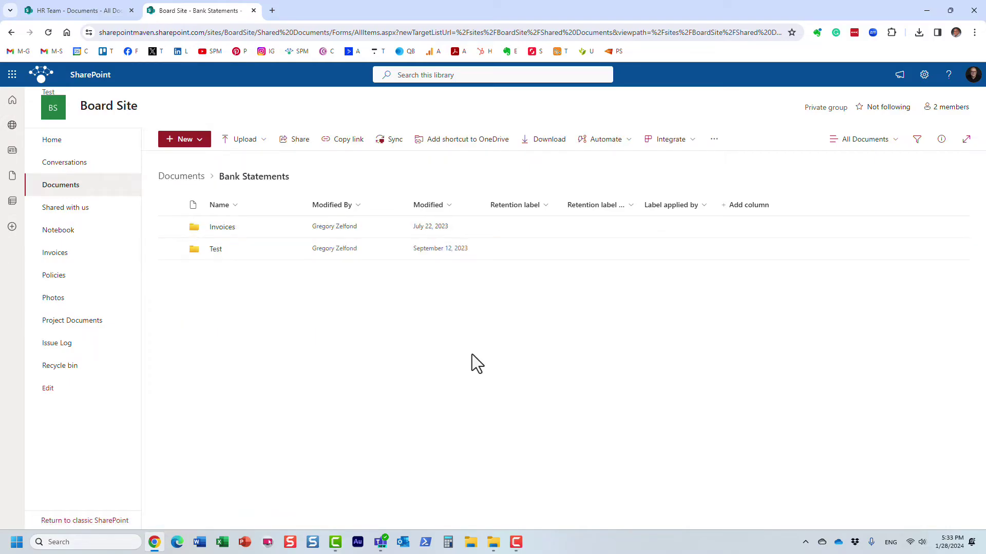
{"action": "left_click", "coordinate": [181, 177]}
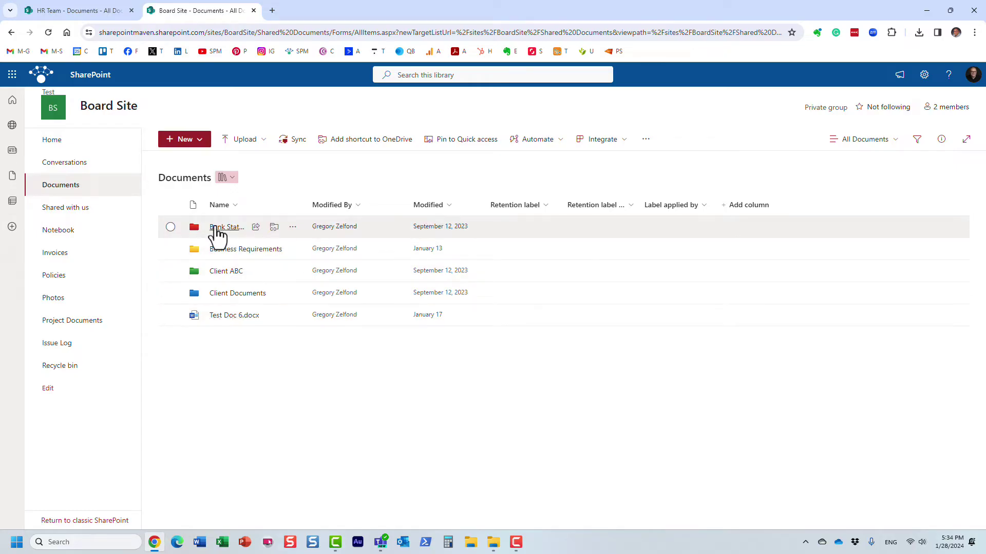
{"action": "left_click", "coordinate": [215, 229]}
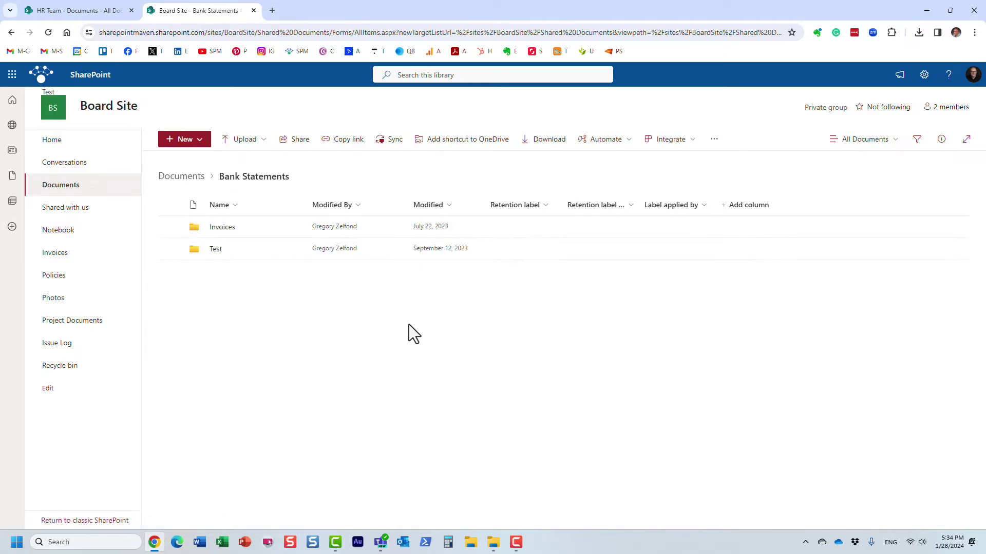
{"action": "left_click", "coordinate": [387, 143]}
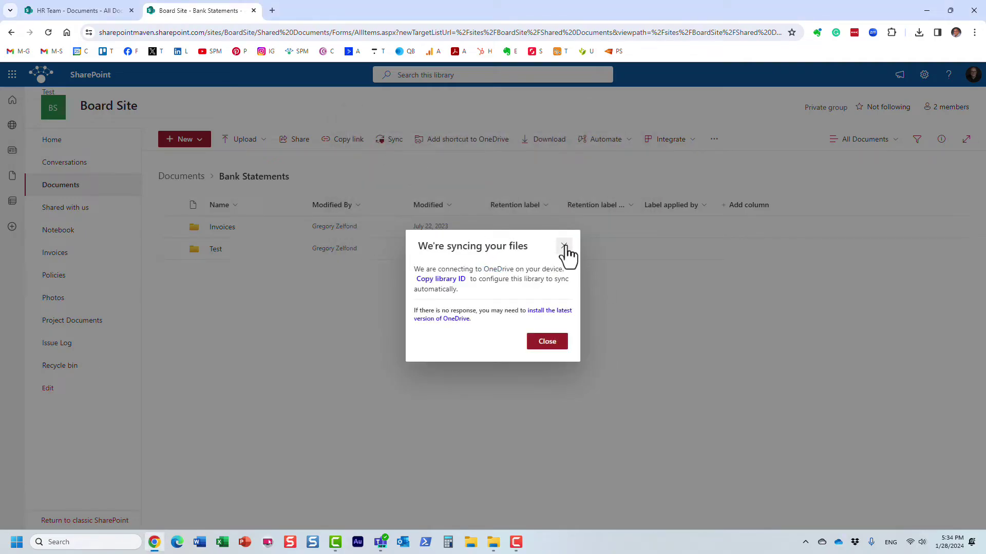
{"action": "left_click", "coordinate": [564, 245]}
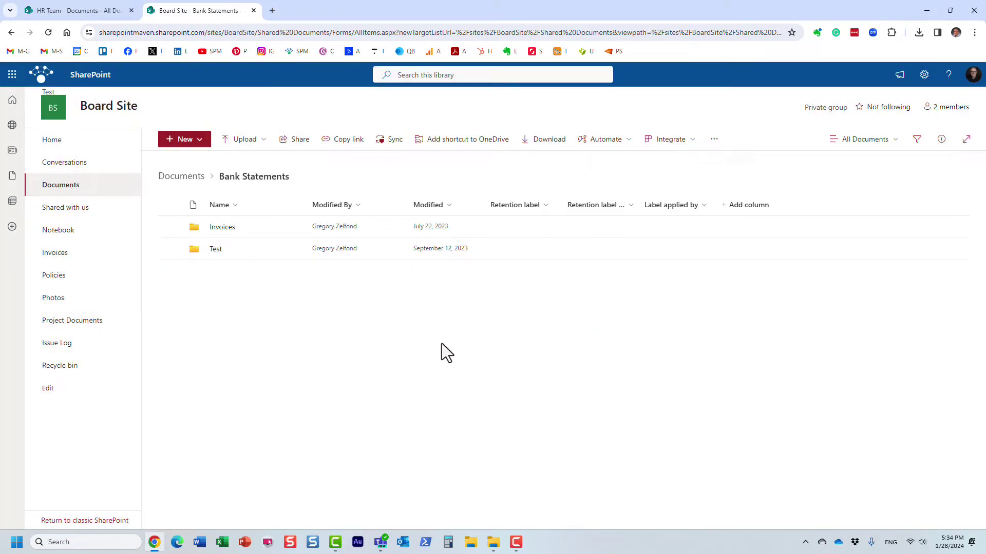
Step: Show the Board Site - Bank Statements entry under SharePoint Maven, with its Invoices and Test folders
{"action": "left_click", "coordinate": [493, 542]}
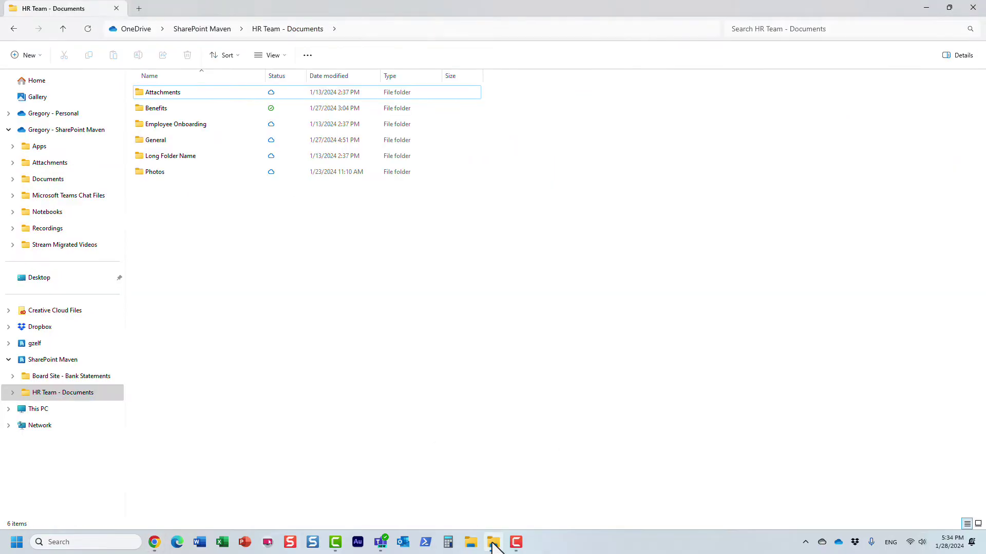
{"action": "left_click", "coordinate": [87, 378]}
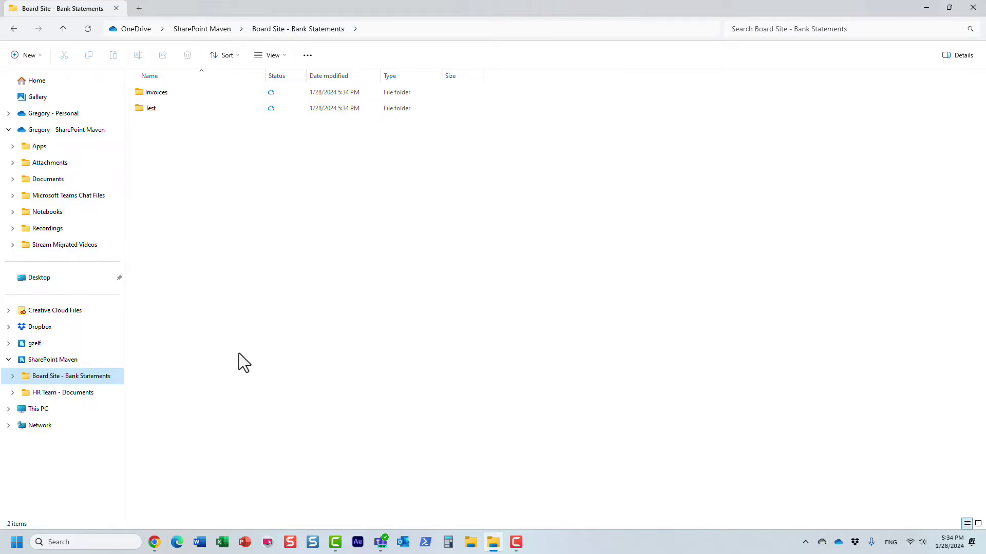
Step: Sync the Board Site's Business Requirements folder and confirm it appears in File Explorer
{"action": "left_click", "coordinate": [159, 547]}
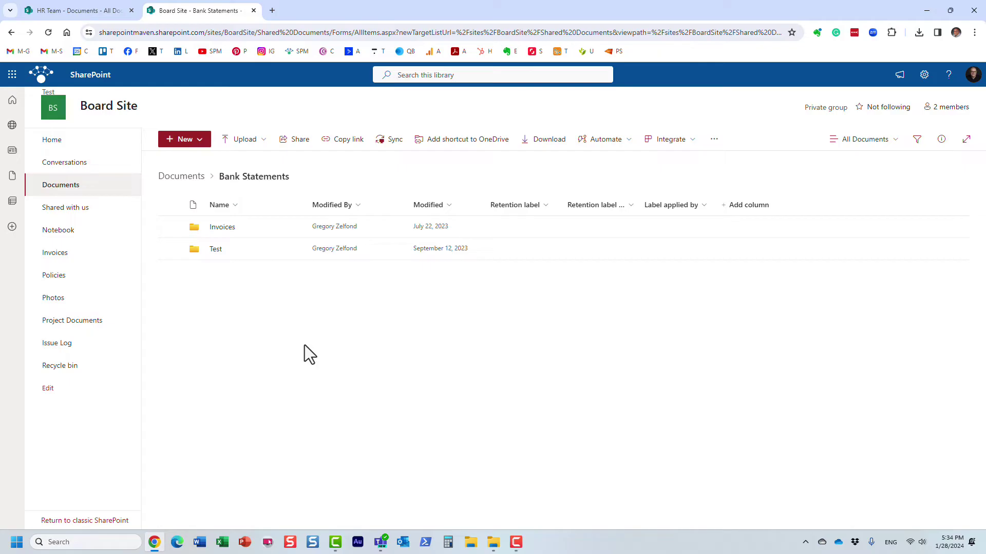
{"action": "left_click", "coordinate": [188, 177]}
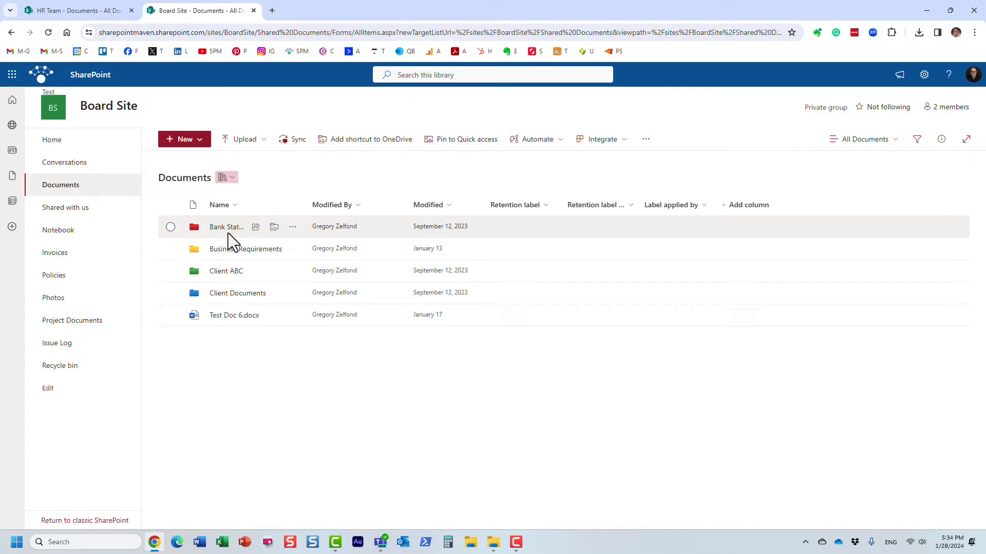
{"action": "left_click", "coordinate": [221, 252]}
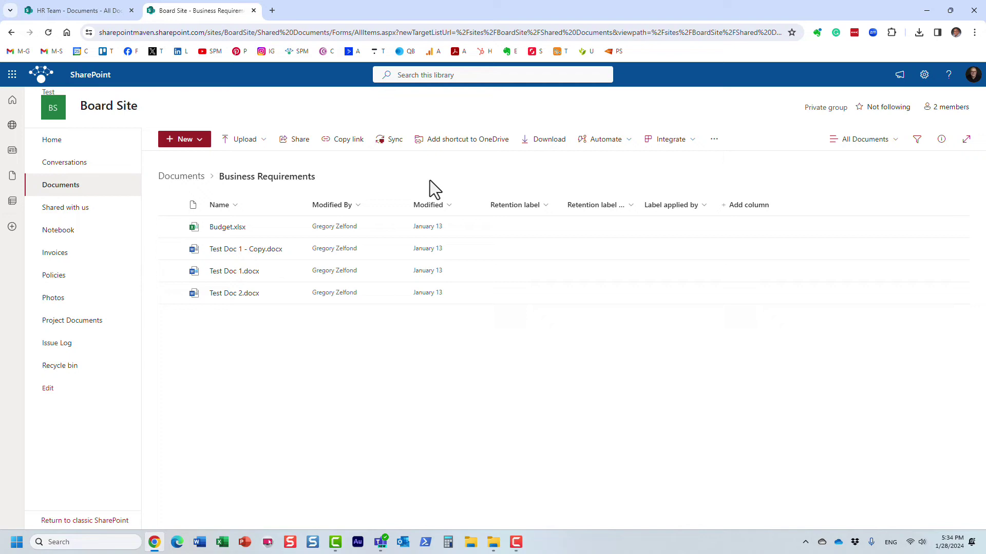
{"action": "left_click", "coordinate": [390, 143]}
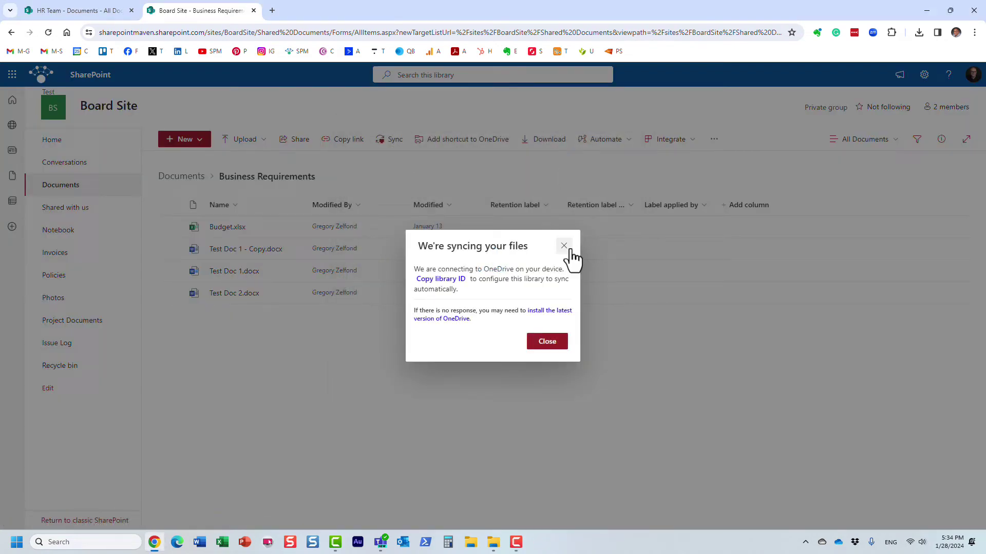
{"action": "left_click", "coordinate": [567, 249]}
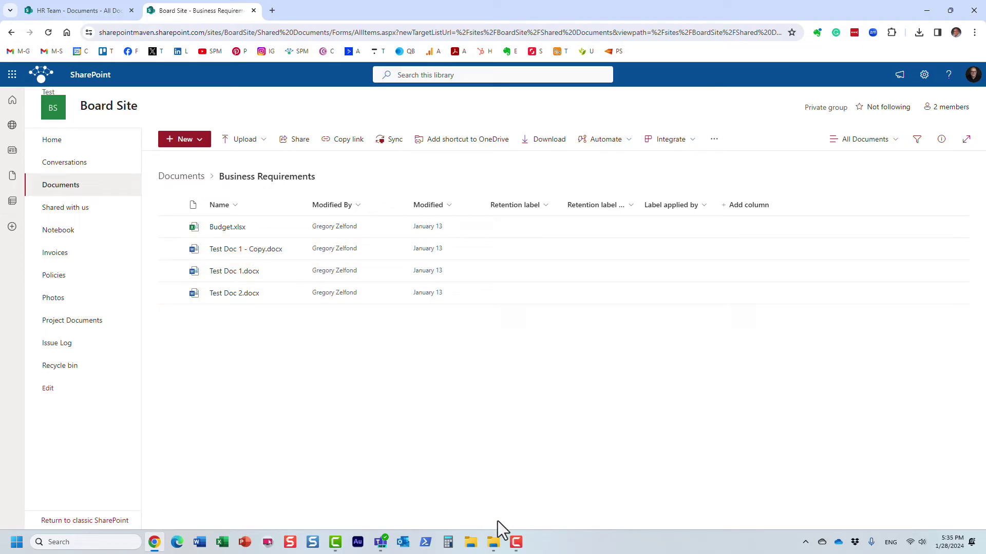
{"action": "left_click", "coordinate": [493, 542]}
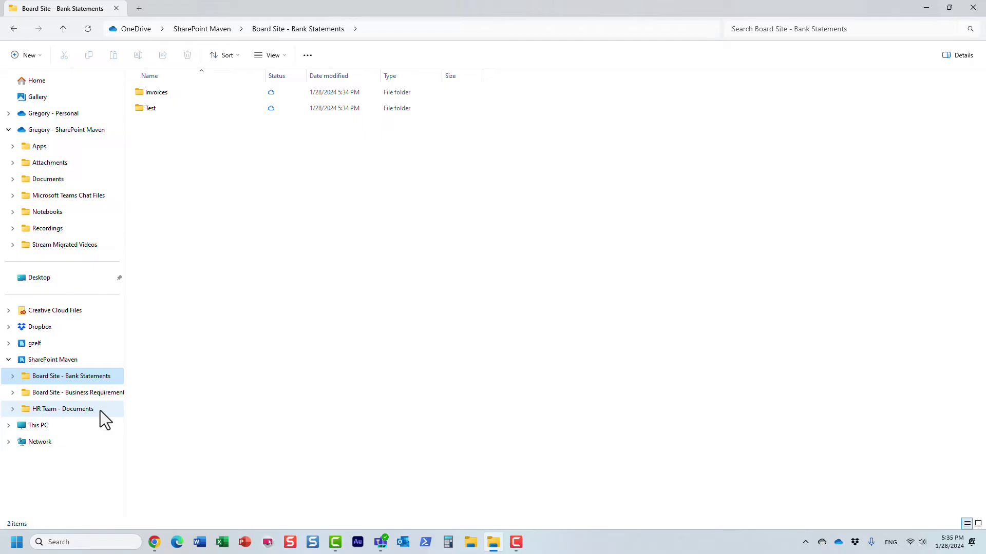
Step: Browse the HR Team, Business Requirements and Bank Statements synced entries, then return to SharePoint
{"action": "left_click", "coordinate": [84, 411]}
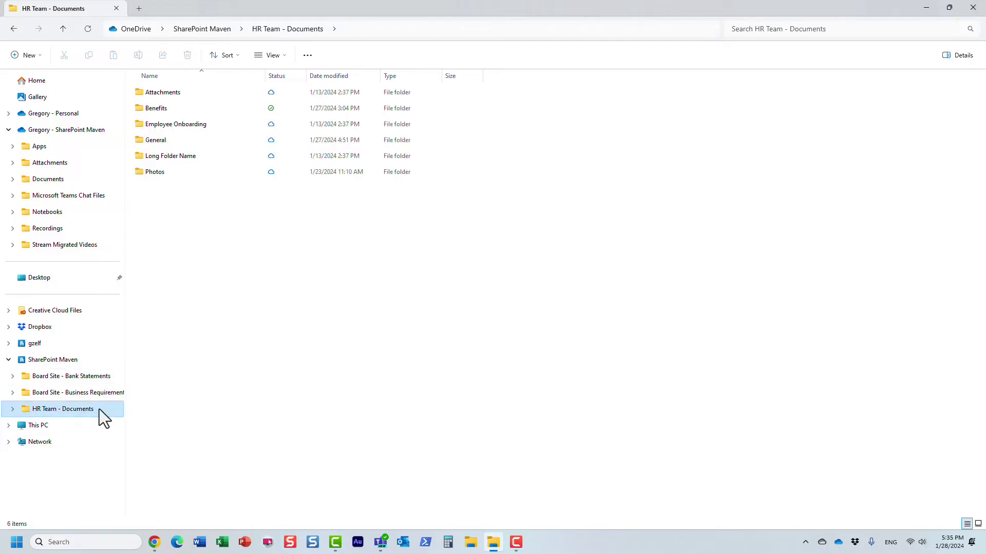
{"action": "left_click", "coordinate": [78, 392]}
{"action": "left_click", "coordinate": [90, 376]}
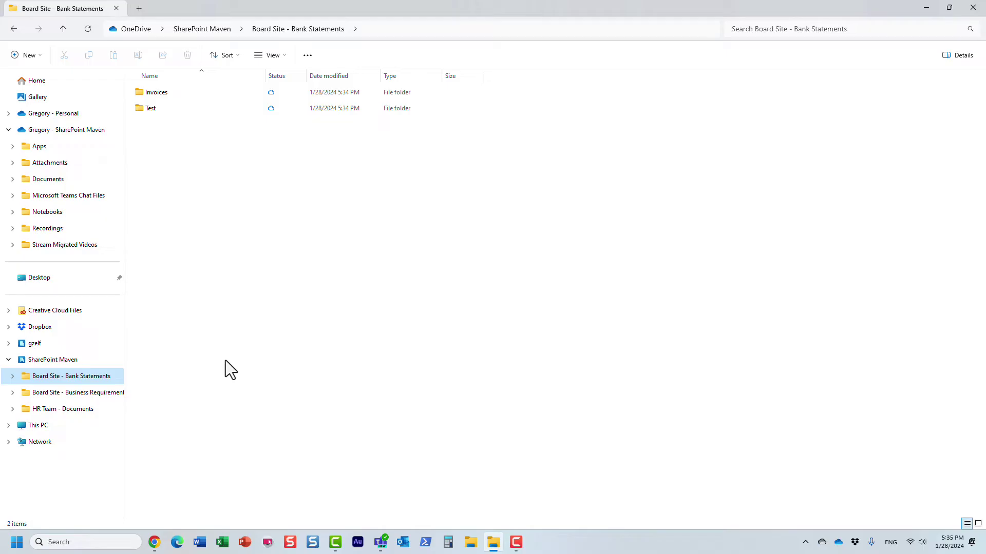
{"action": "left_click", "coordinate": [155, 543]}
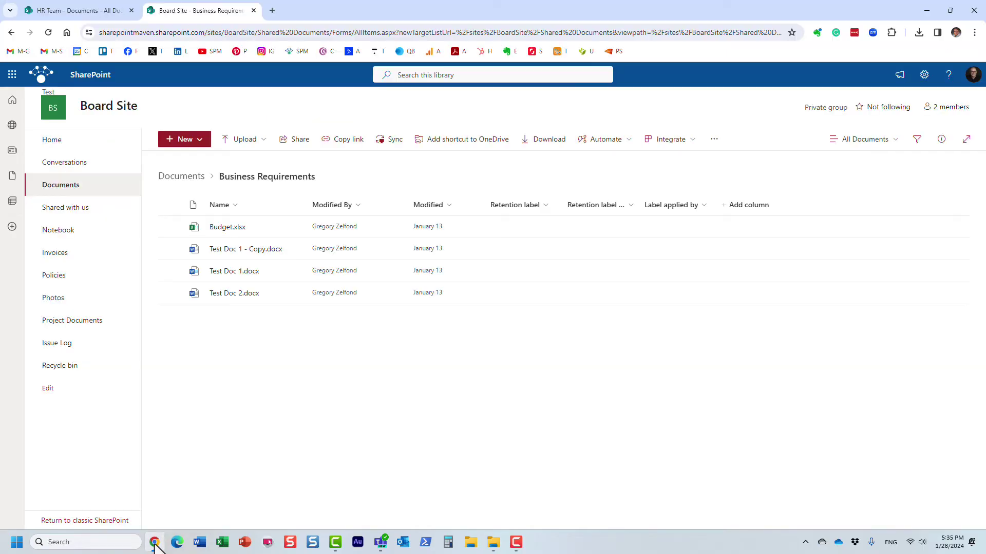
Step: From the Board Site Documents root, sync the entire library rather than single folders
{"action": "left_click", "coordinate": [184, 176]}
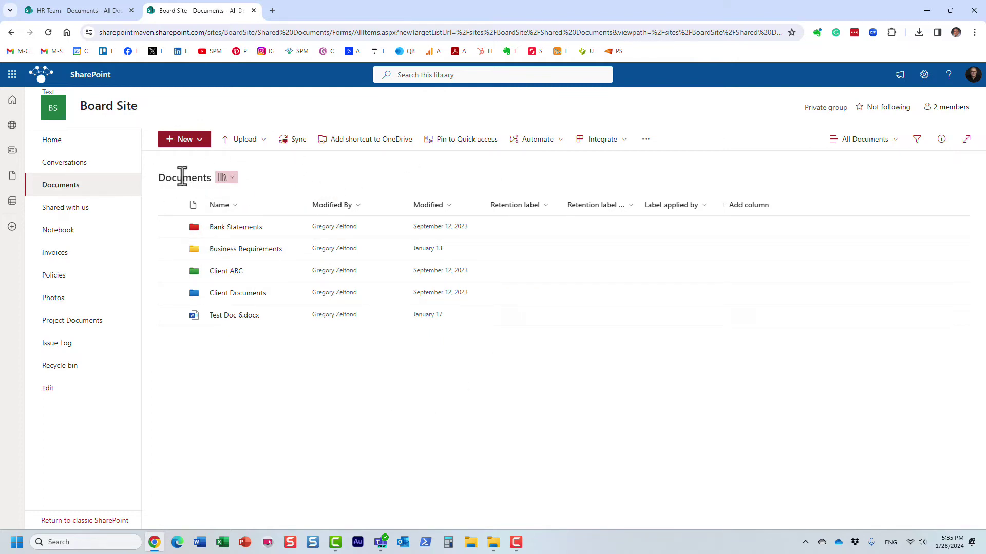
{"action": "left_click", "coordinate": [297, 145]}
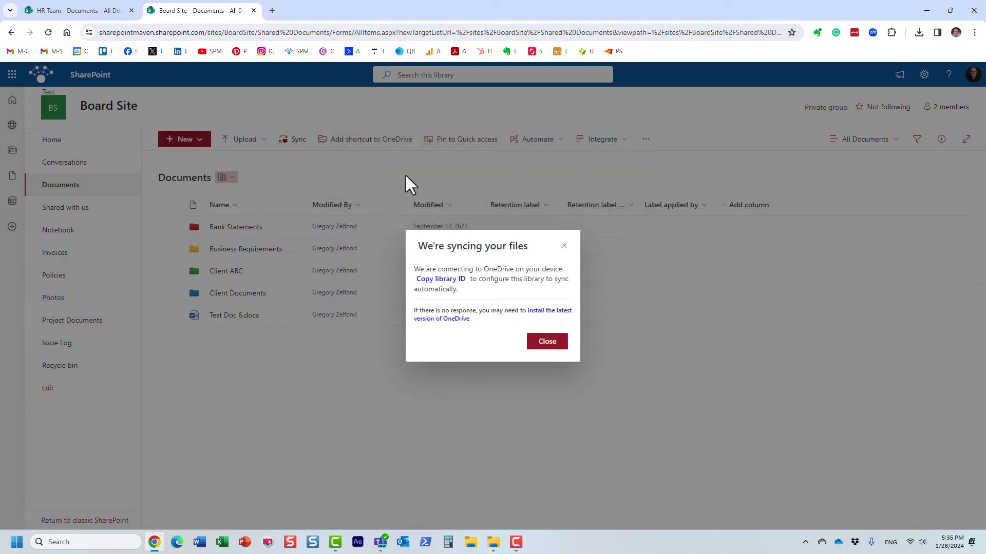
{"action": "left_click", "coordinate": [564, 246]}
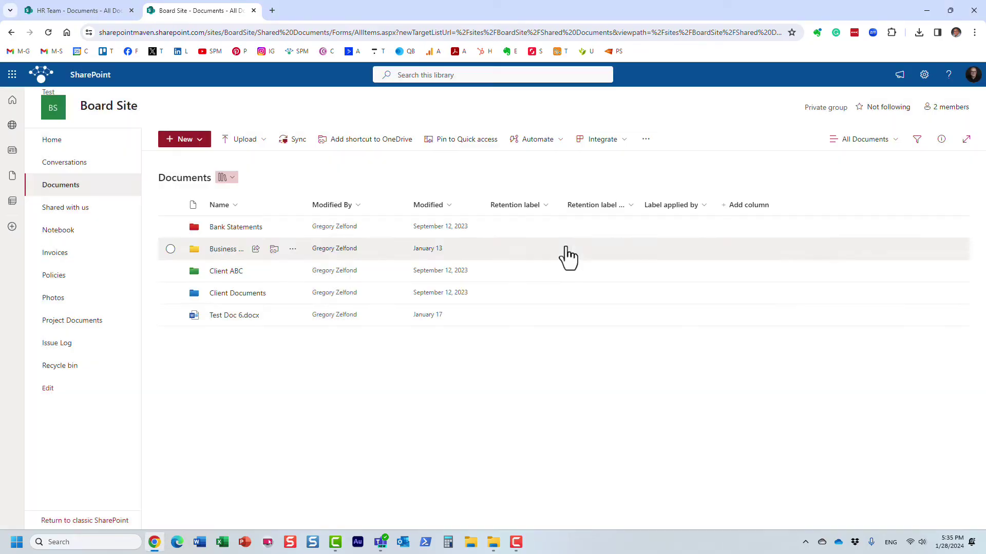
Step: Check the old Business Requirements and Bank Statements entries, then open Board Site - Documents
{"action": "left_click", "coordinate": [493, 542]}
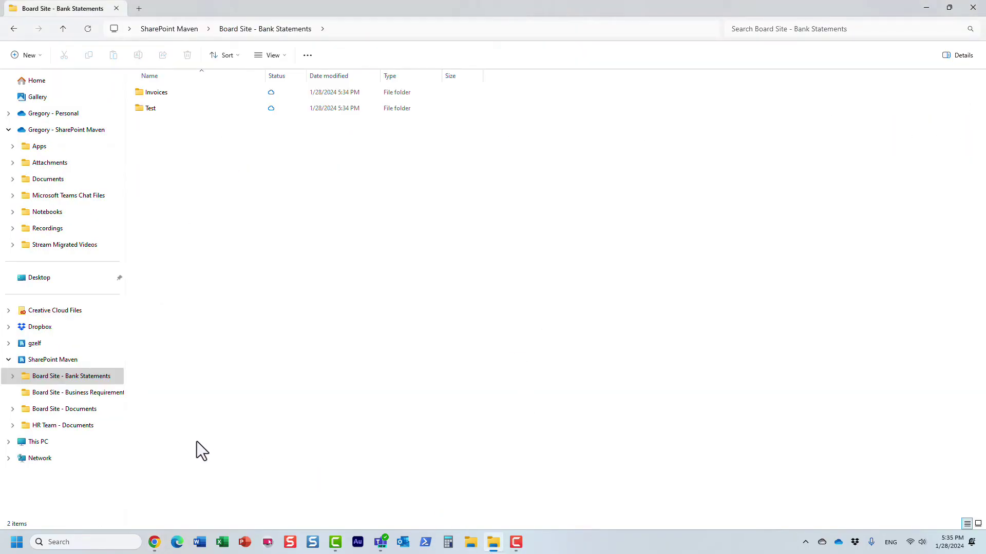
{"action": "left_click", "coordinate": [78, 411]}
{"action": "left_click", "coordinate": [88, 393]}
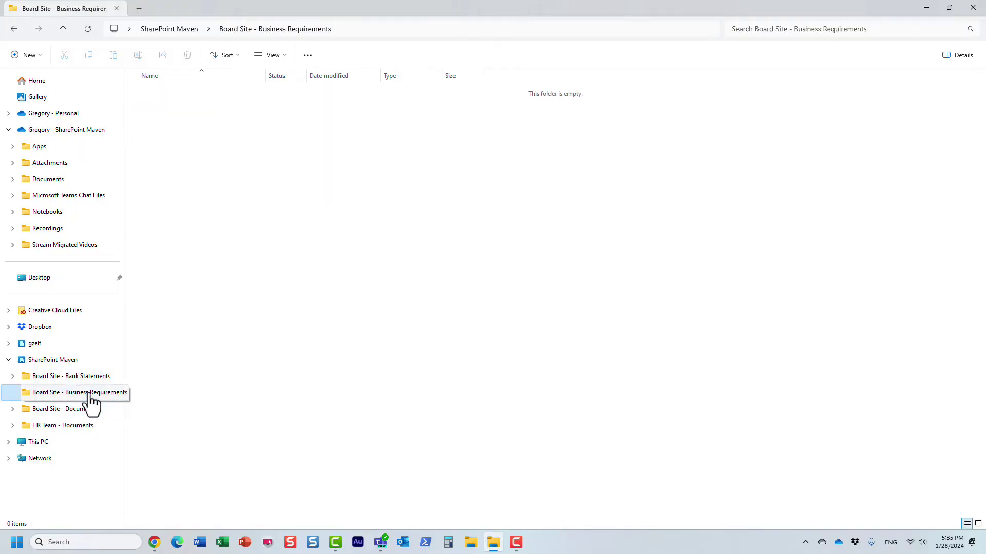
{"action": "left_click", "coordinate": [88, 380]}
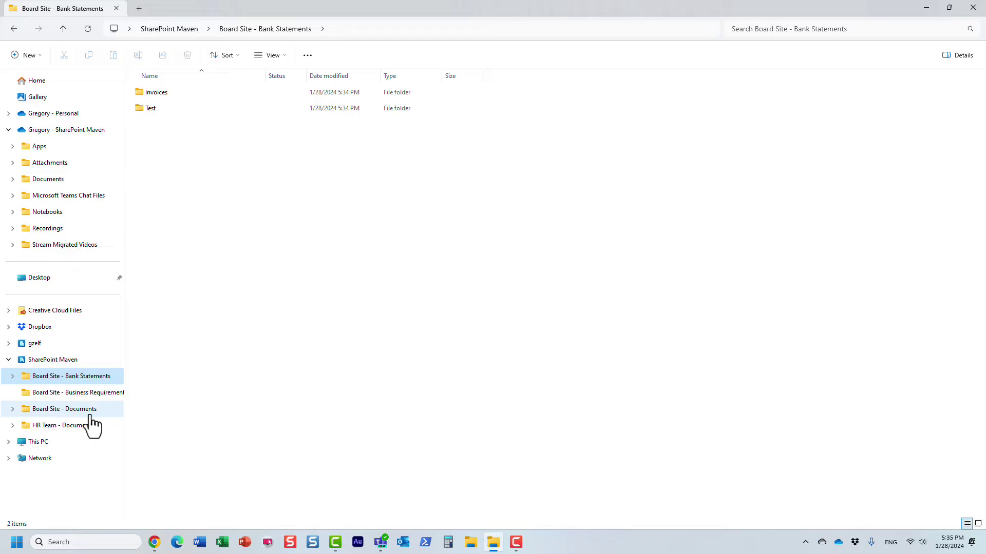
{"action": "left_click", "coordinate": [91, 410]}
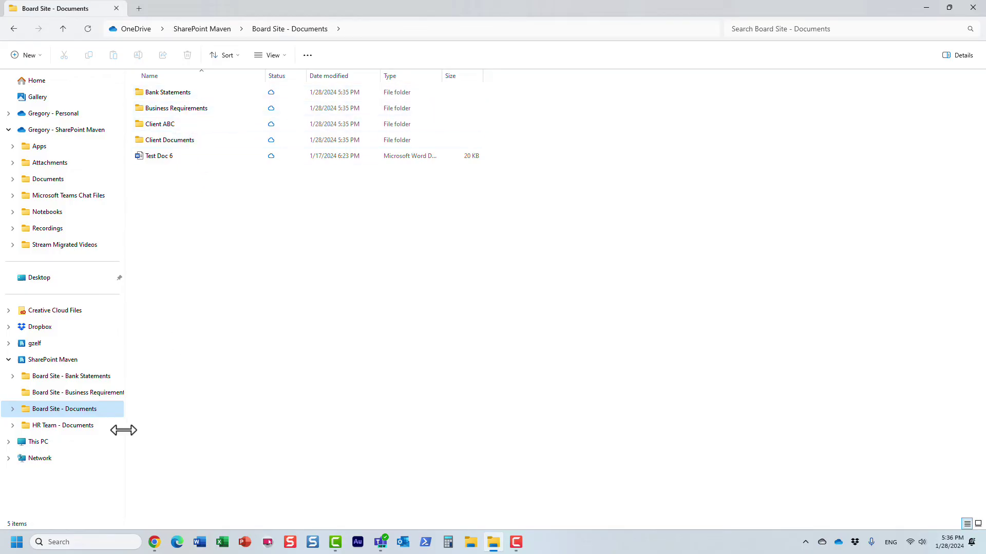
{"action": "left_click", "coordinate": [72, 378]}
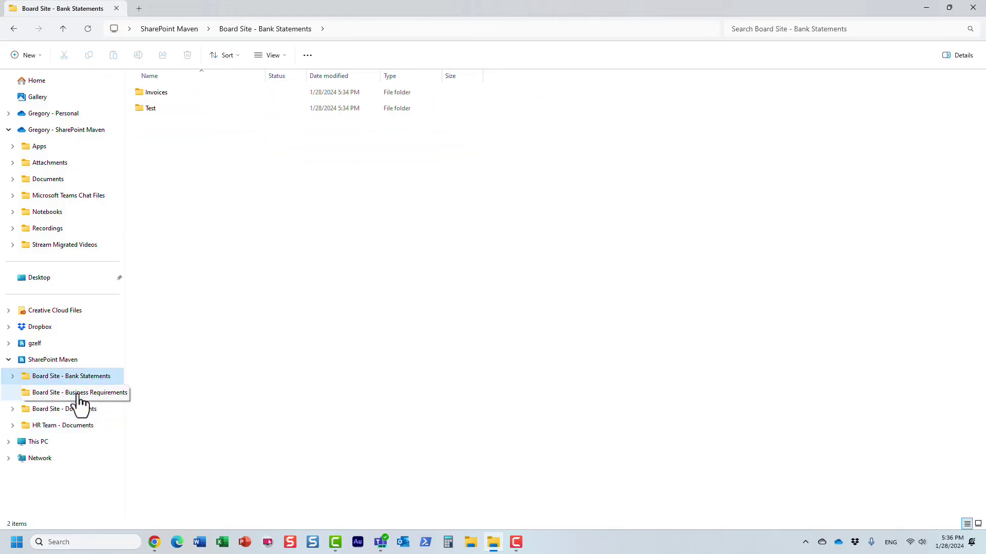
{"action": "left_click", "coordinate": [72, 392]}
{"action": "left_click", "coordinate": [73, 380]}
{"action": "left_click", "coordinate": [80, 392]}
{"action": "left_click", "coordinate": [78, 381]}
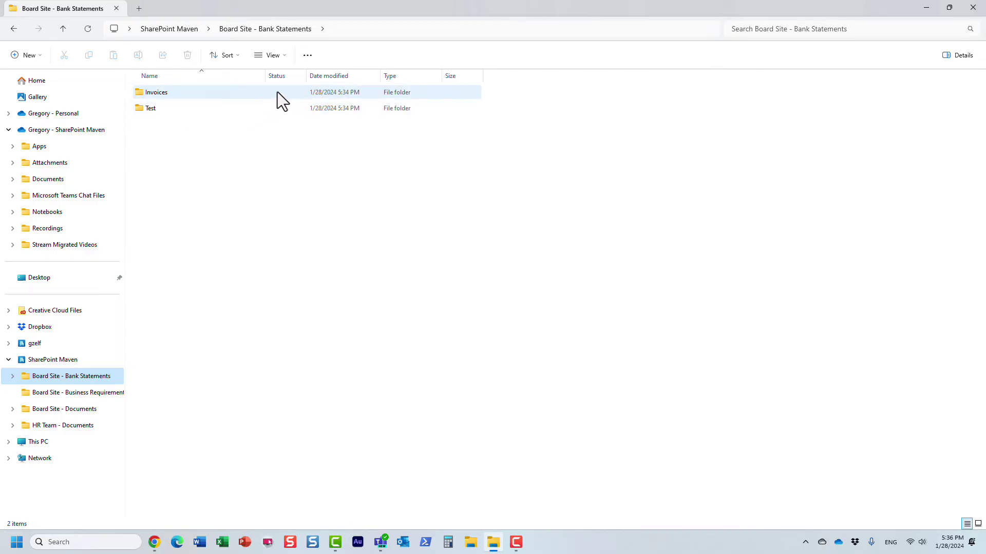
{"action": "left_click", "coordinate": [81, 413]}
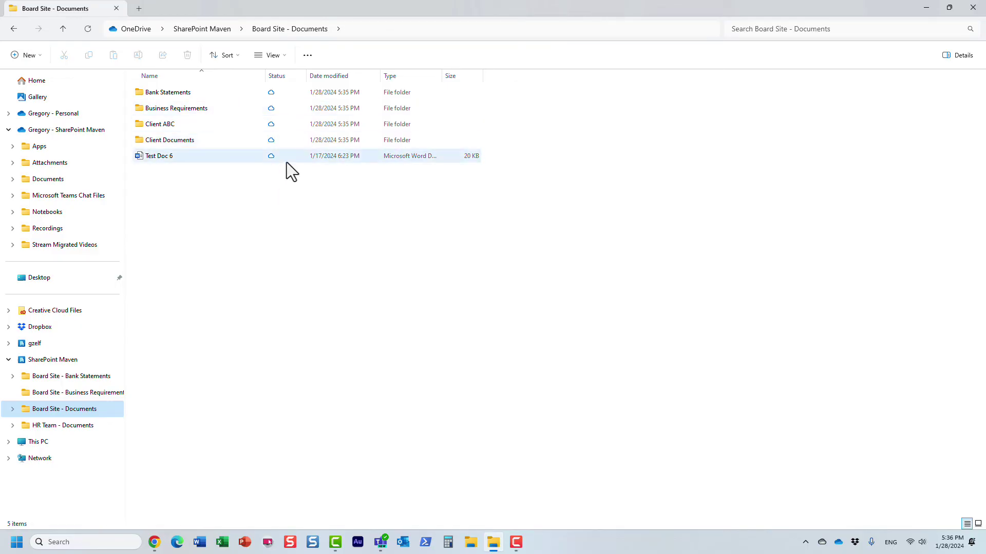
{"action": "left_click", "coordinate": [95, 378]}
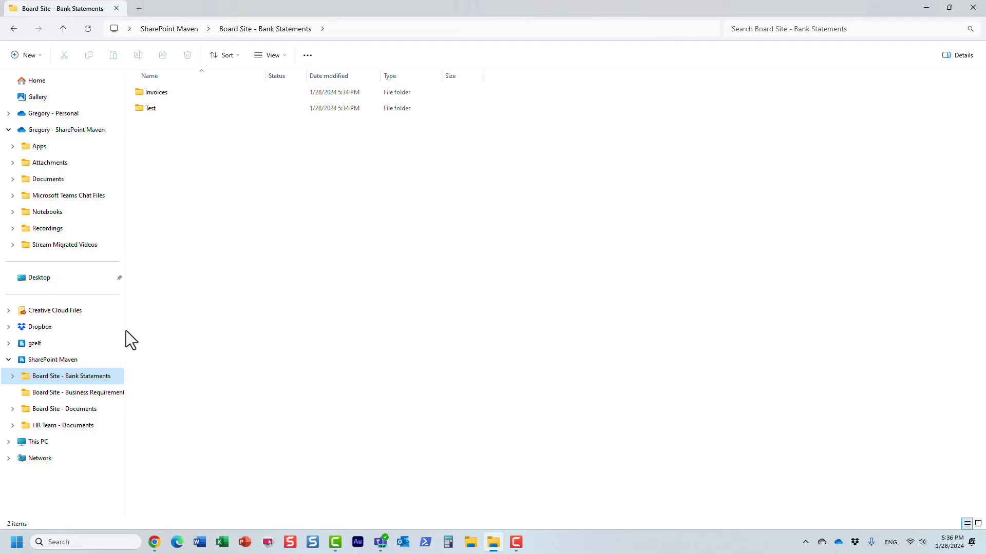
{"action": "left_click", "coordinate": [83, 410]}
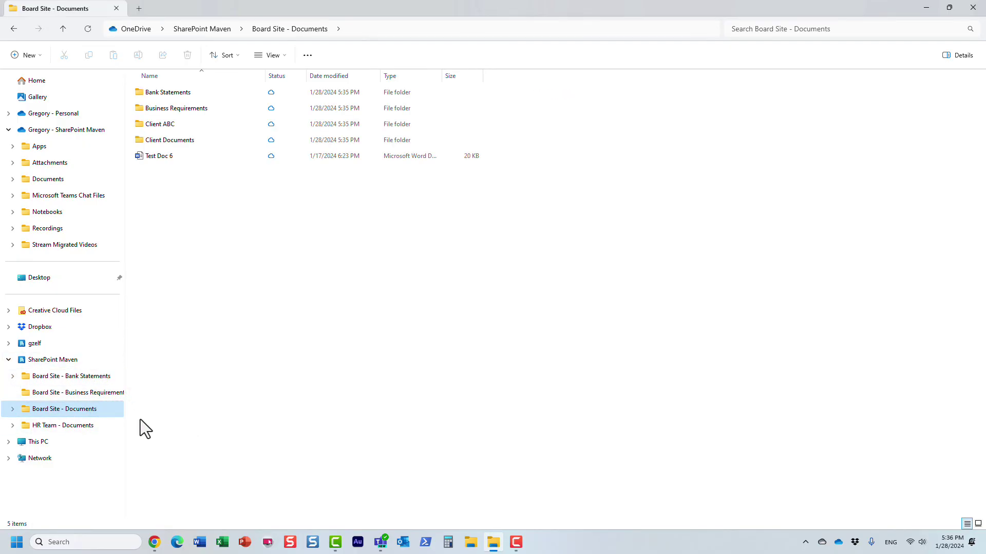
Step: Delete the stale Bank Statements and Business Requirements entries, then open Board Site - Documents
{"action": "left_click", "coordinate": [92, 382]}
{"action": "right_click", "coordinate": [91, 381]}
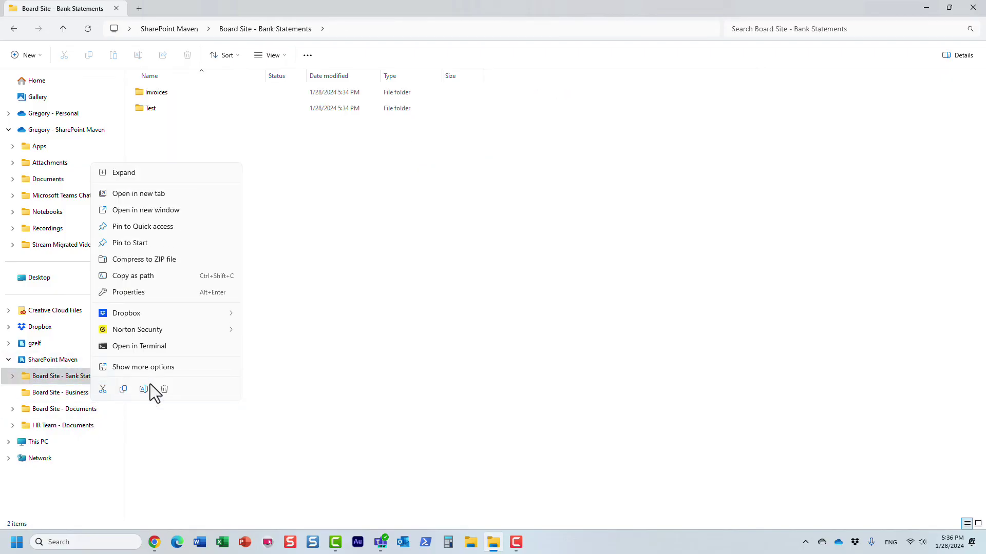
{"action": "left_click", "coordinate": [163, 389]}
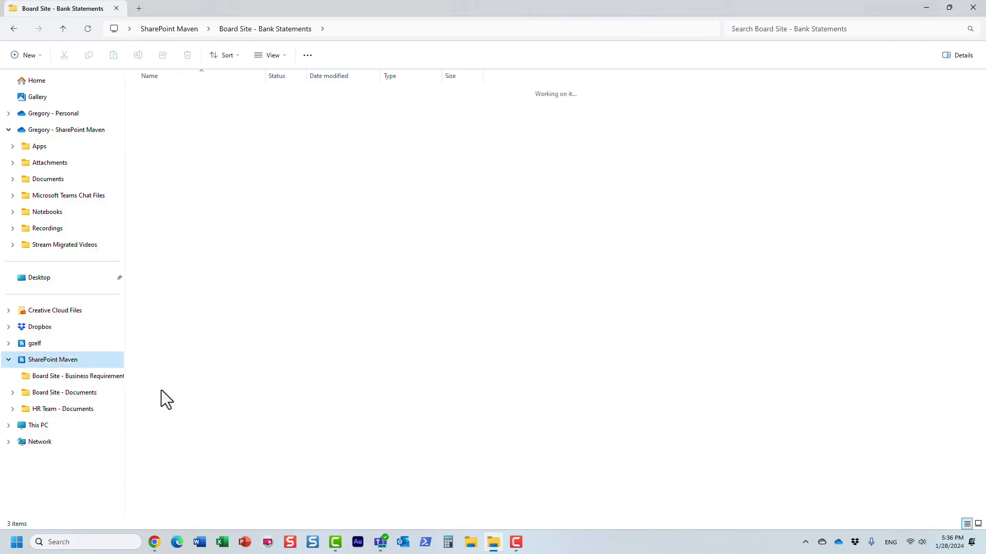
{"action": "right_click", "coordinate": [107, 389]}
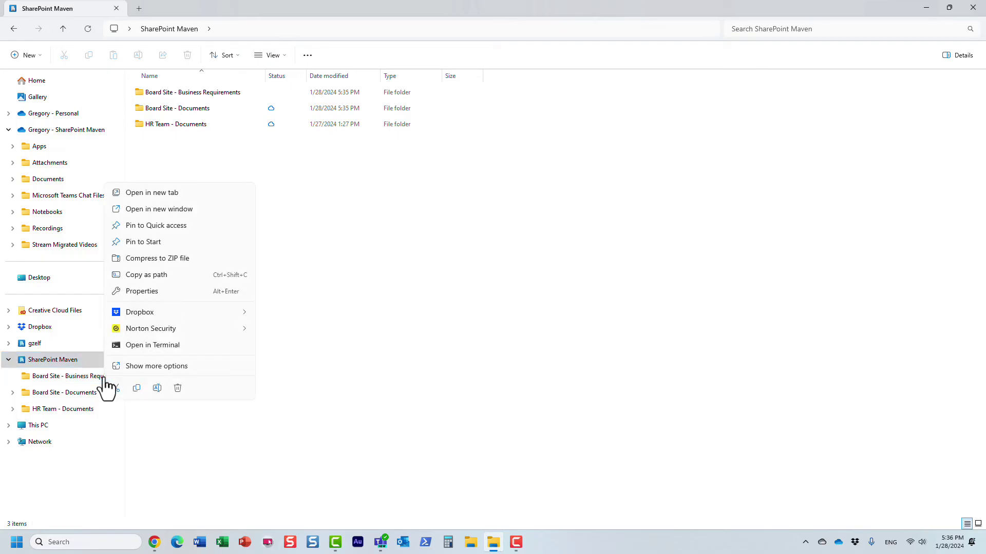
{"action": "left_click", "coordinate": [175, 389]}
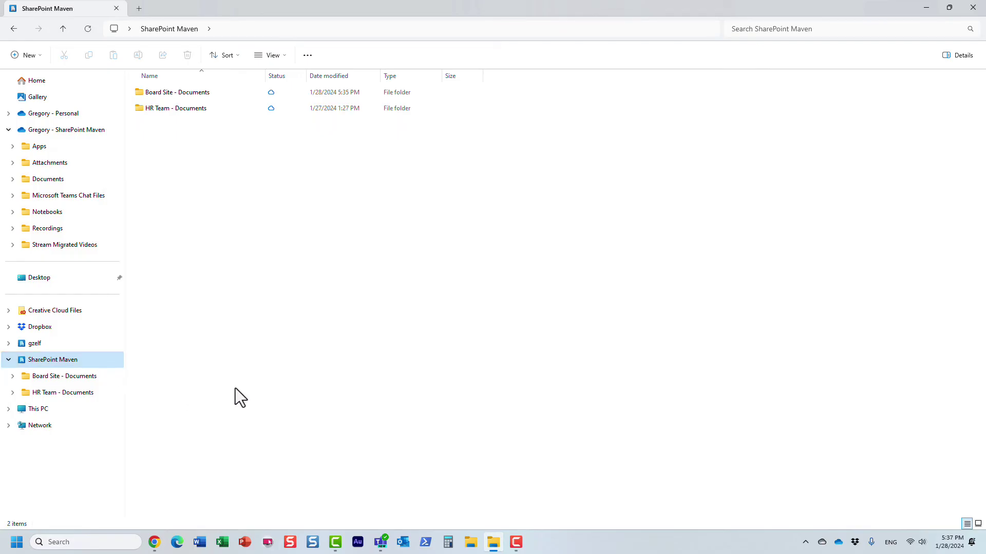
{"action": "left_click", "coordinate": [73, 378]}
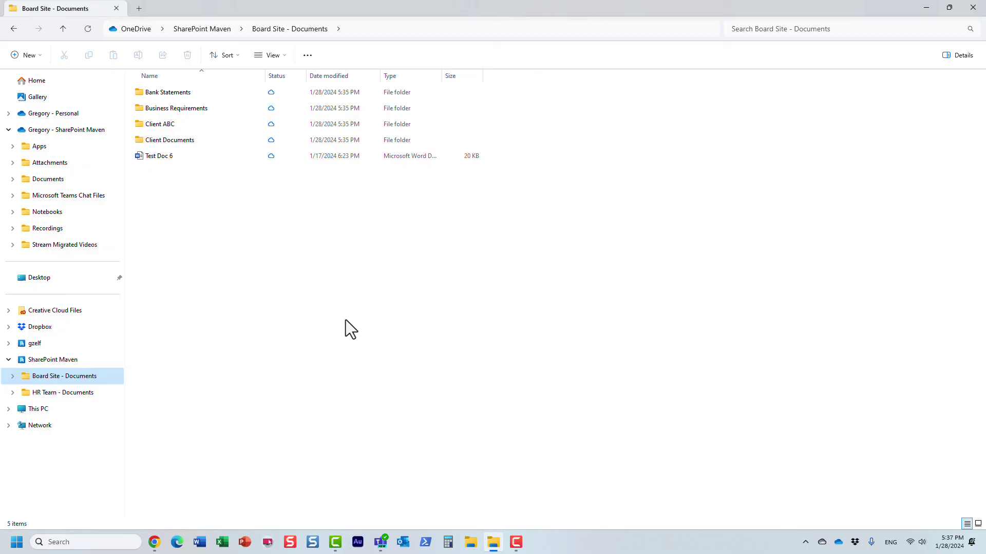
Step: View Bank Statements in SharePoint, then return to the Documents root listing four folders and Test Doc 6.docx
{"action": "left_click", "coordinate": [155, 542]}
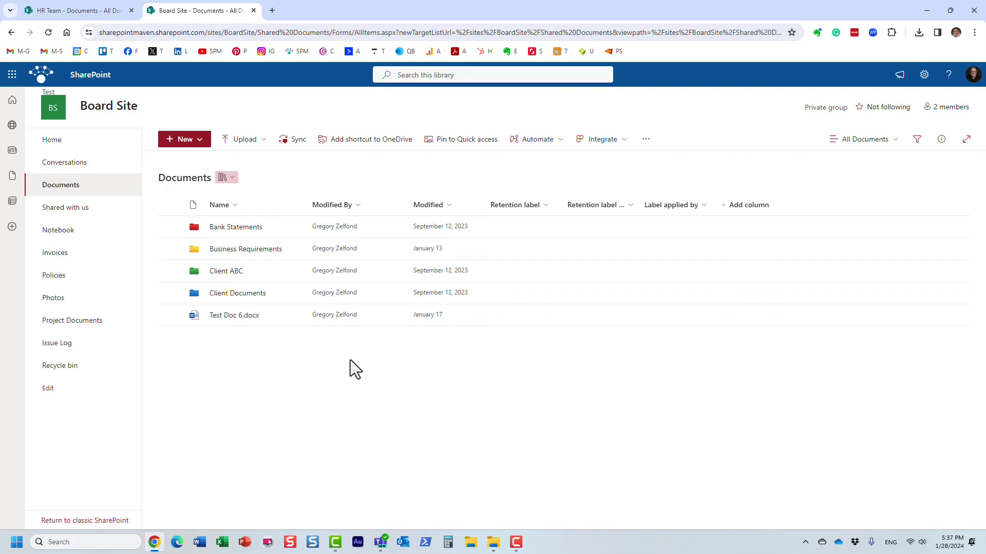
{"action": "left_click", "coordinate": [229, 227]}
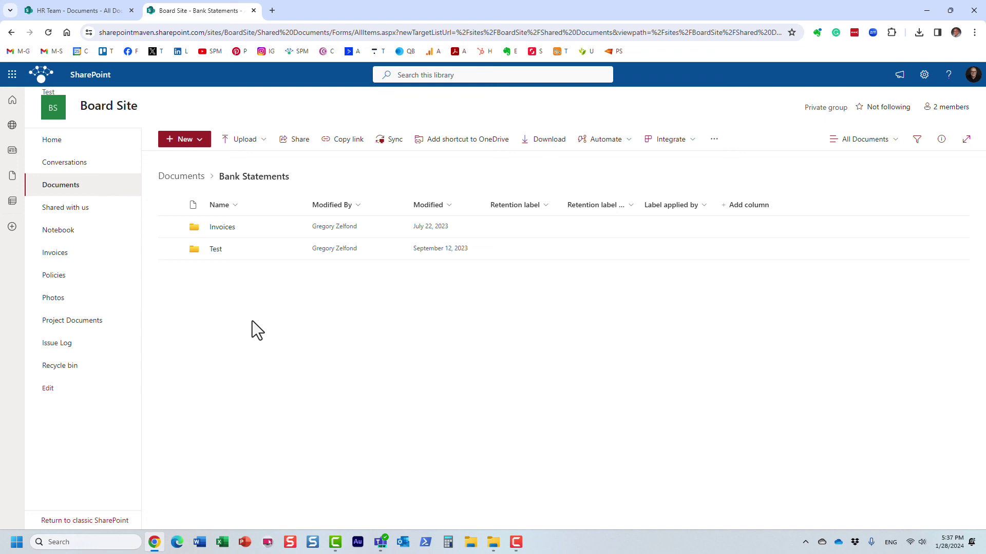
{"action": "left_click", "coordinate": [194, 179]}
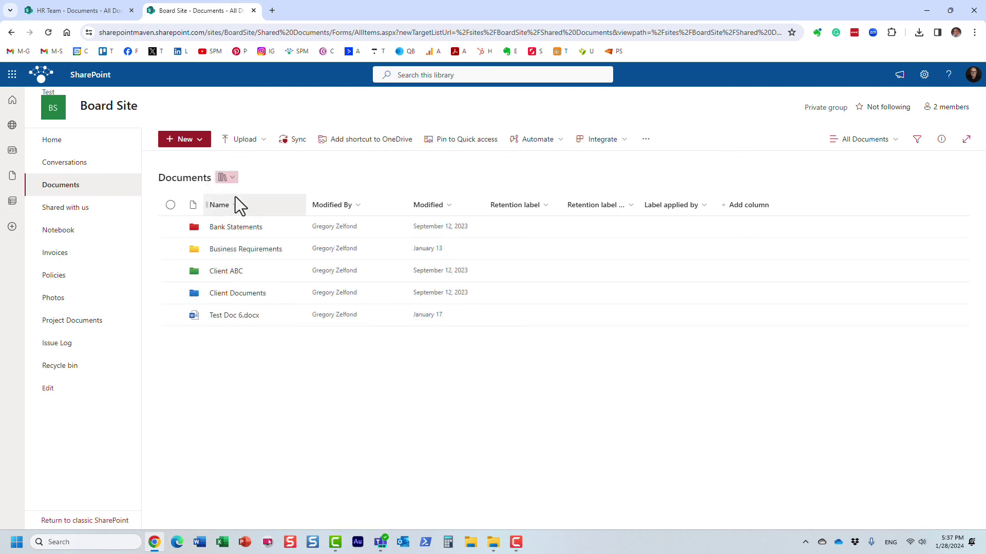